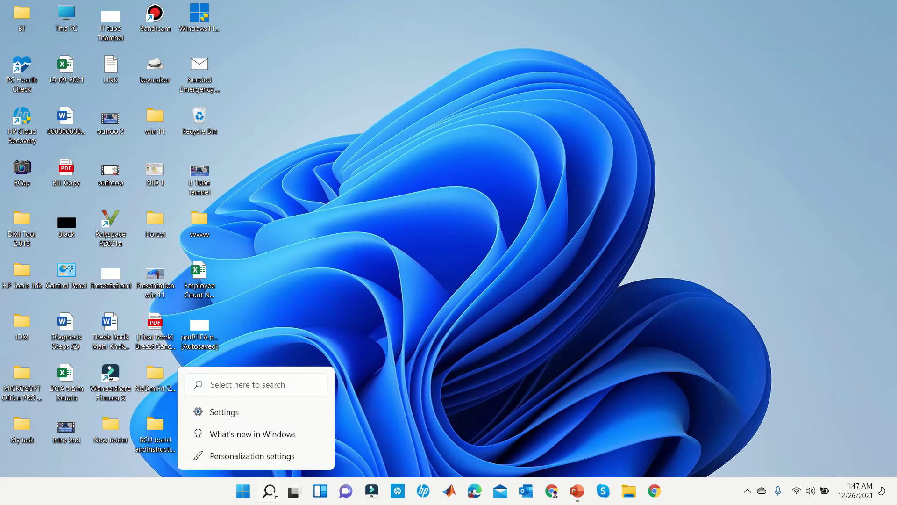
Open and close the Start menu, then refresh the desktop twice.
click(248, 498)
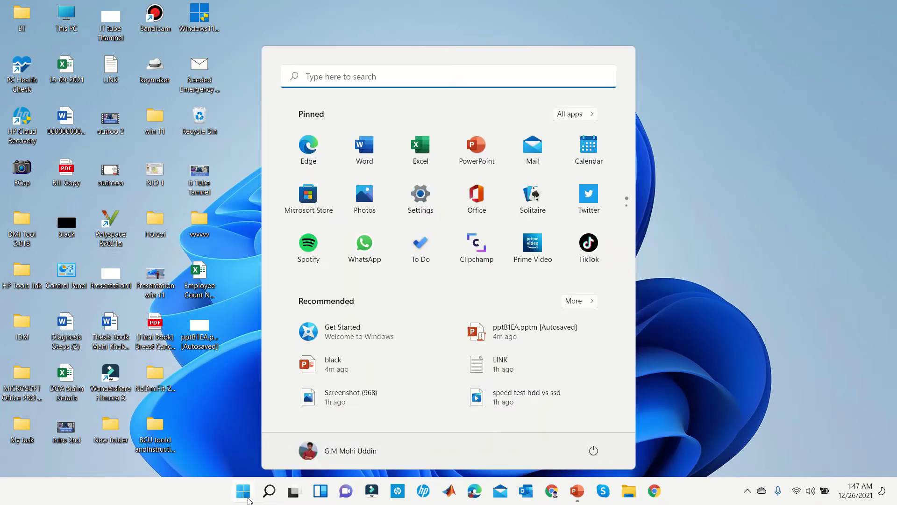
click(820, 213)
right_click(685, 165)
click(727, 214)
right_click(626, 213)
click(670, 260)
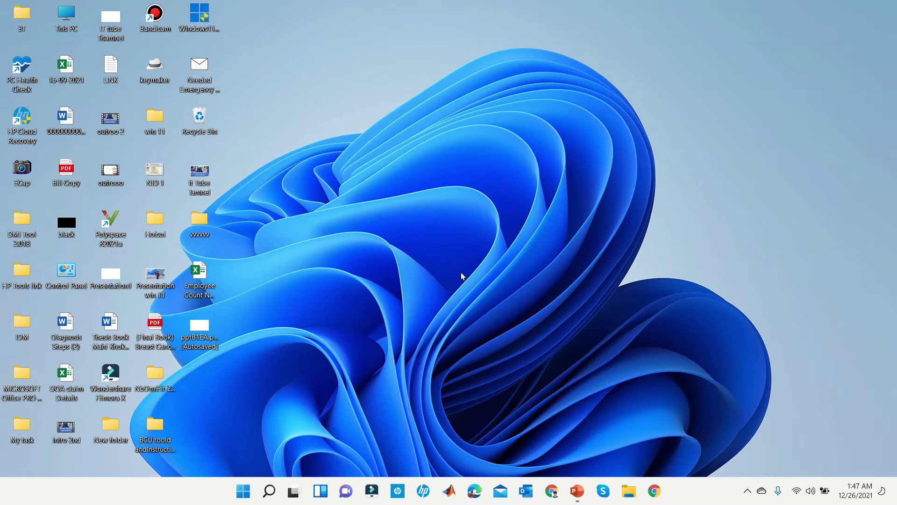
Refresh the desktop once more and open This PC's system properties.
right_click(488, 167)
click(525, 214)
right_click(74, 29)
click(102, 167)
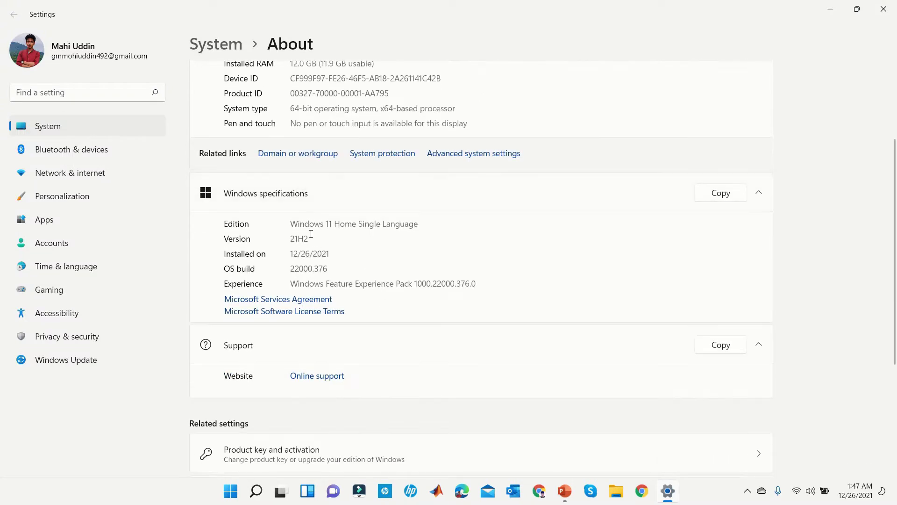
Scroll to the top of the About specifications, then refresh the desktop.
scroll(211, 230, up, 3)
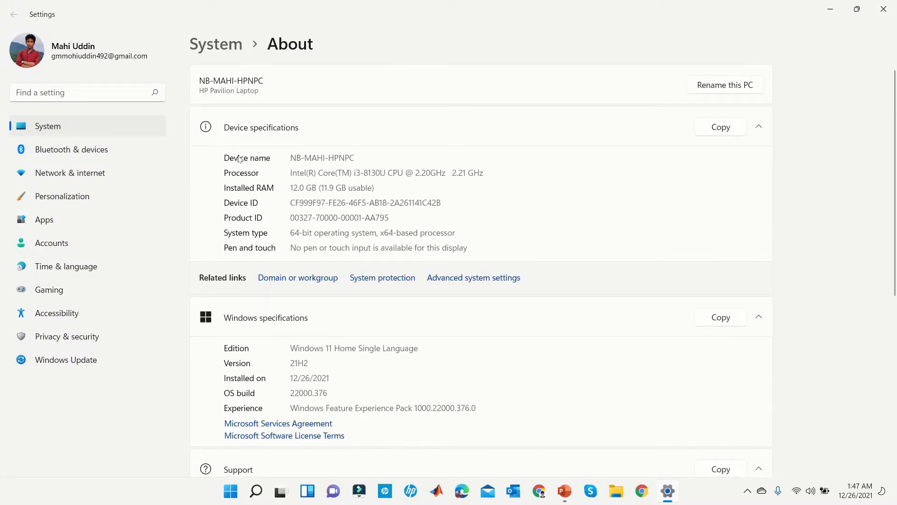
right_click(546, 132)
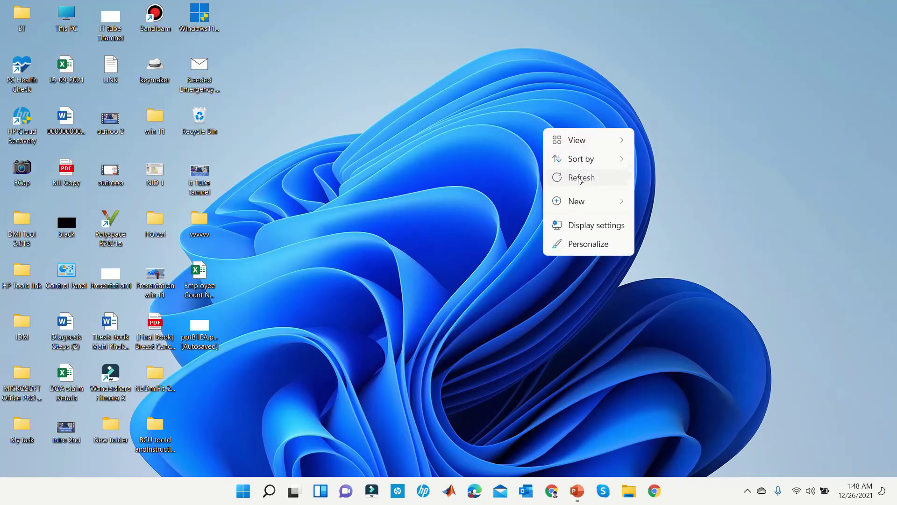
click(580, 176)
right_click(528, 152)
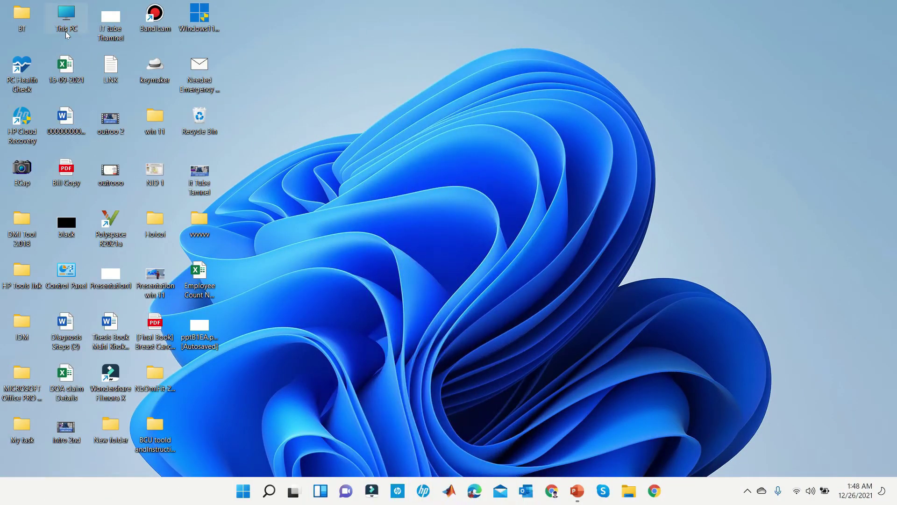
Open Computer Management from This PC and show the Device Manager list.
right_click(65, 32)
click(114, 67)
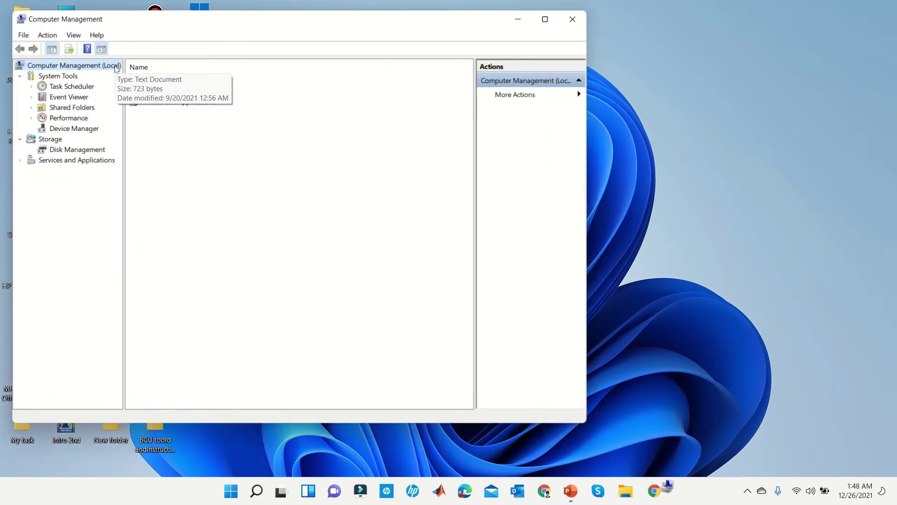
click(84, 149)
click(66, 128)
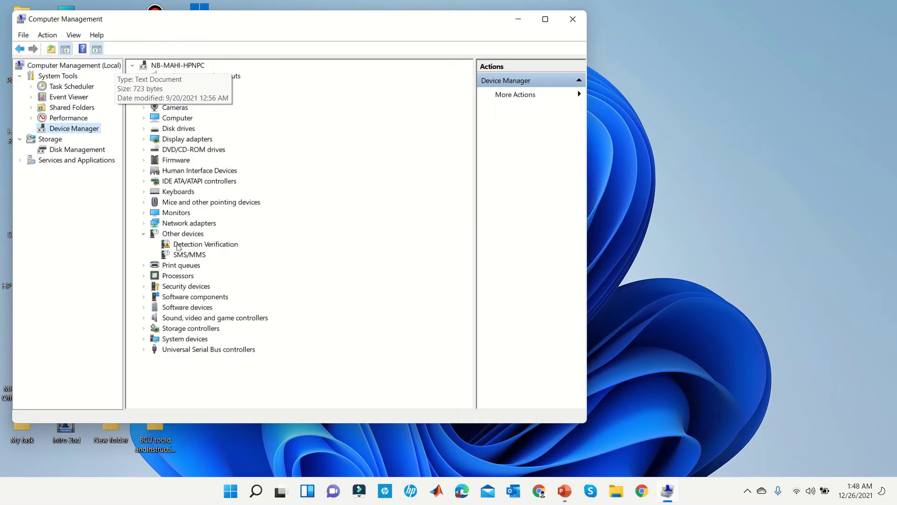
Search automatically for a Detection Verification driver, then search for updated drivers on Windows Update.
right_click(223, 246)
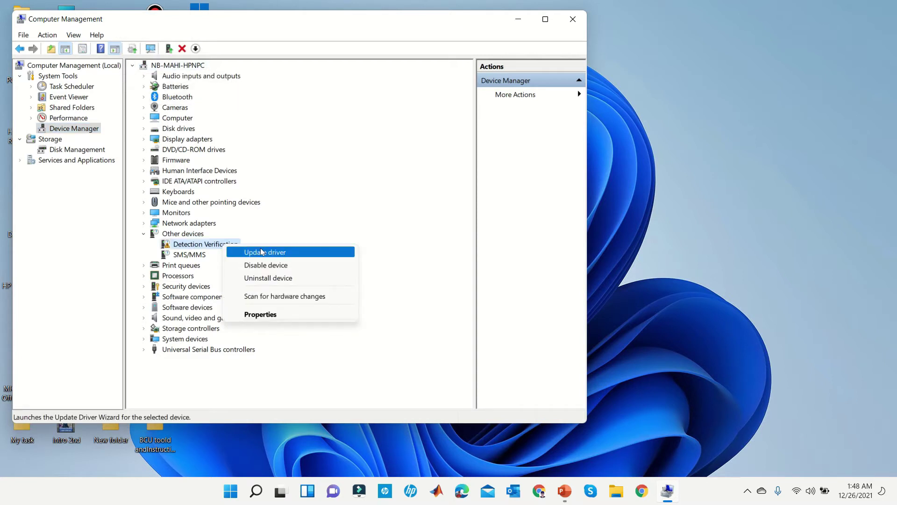
click(262, 252)
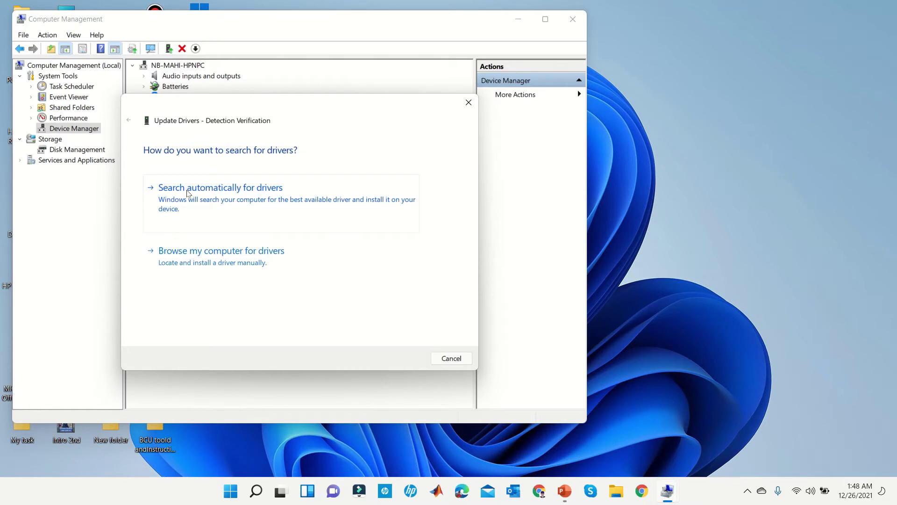
click(325, 193)
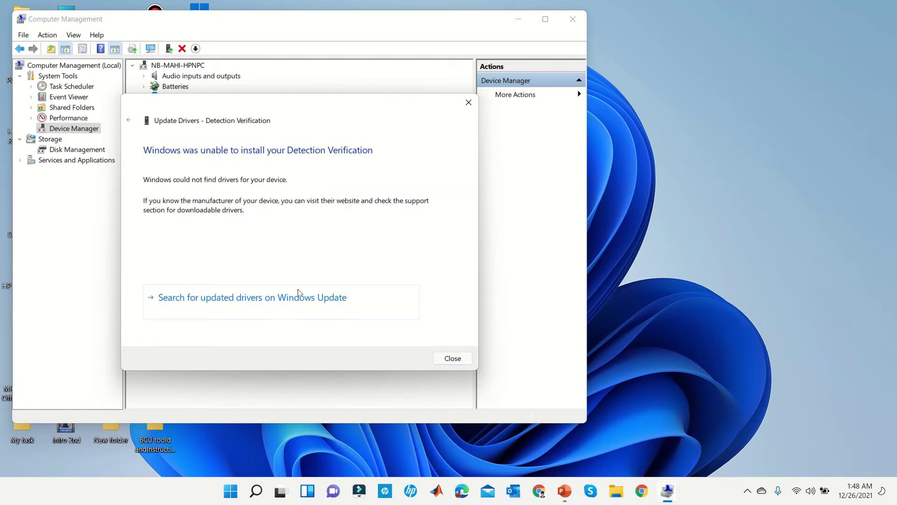
click(298, 290)
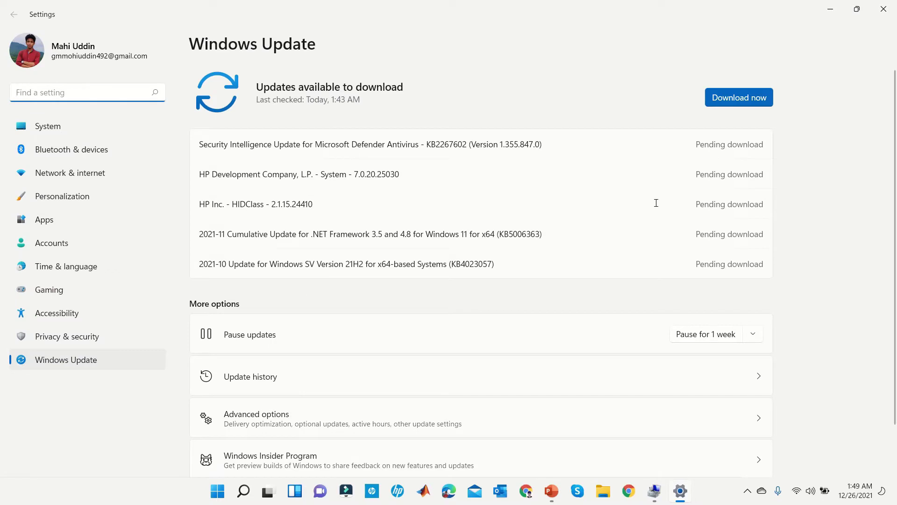
Review the Defender, HP System, HP HIDClass, .NET Framework and 2021-10 Windows SV updates, then download them.
drag(202, 145, 592, 145)
drag(202, 173, 500, 173)
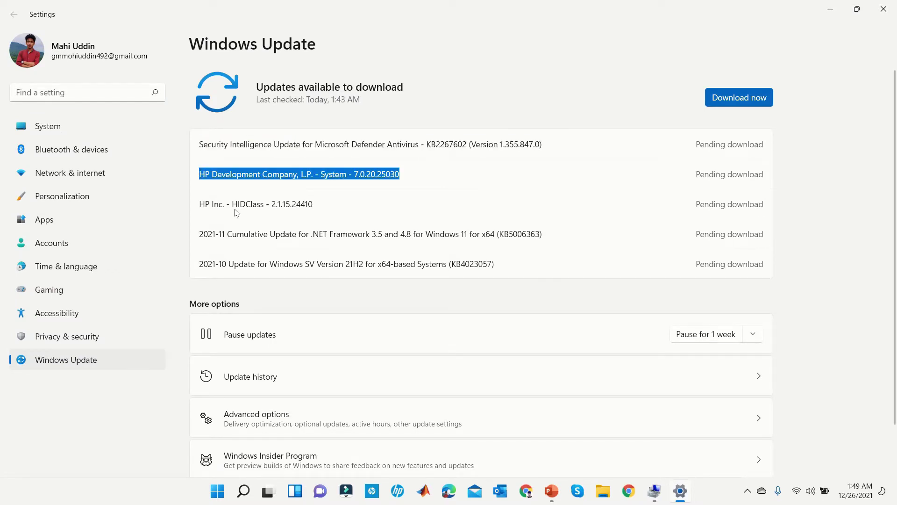
drag(203, 201, 276, 229)
drag(543, 234, 181, 252)
drag(510, 264, 196, 265)
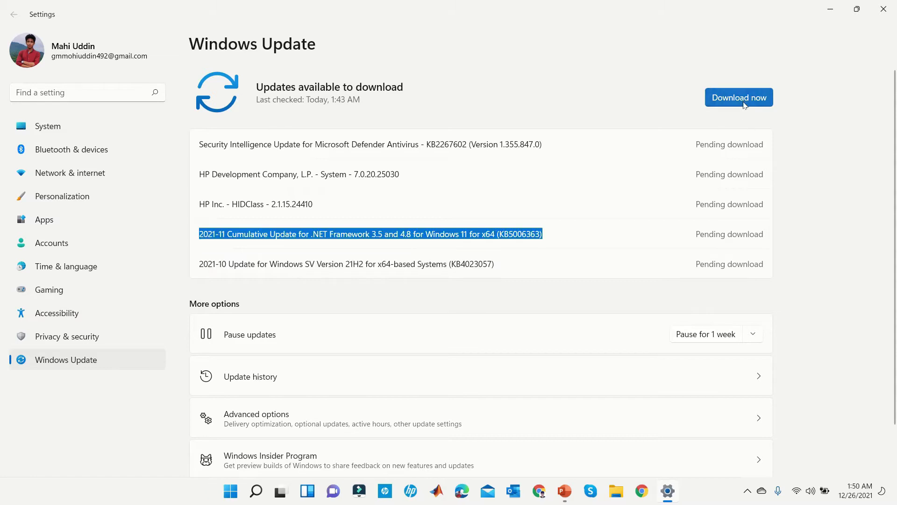
click(744, 101)
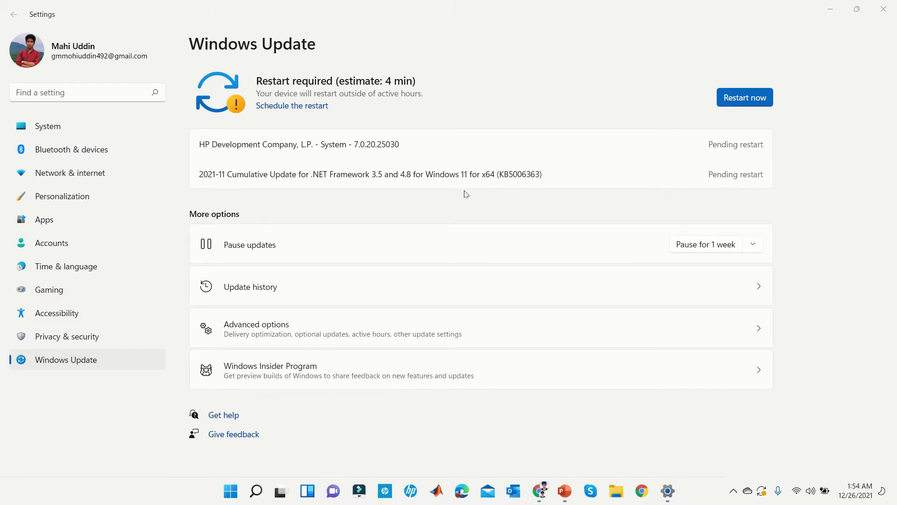
Restart the PC now to apply the downloaded updates.
click(740, 99)
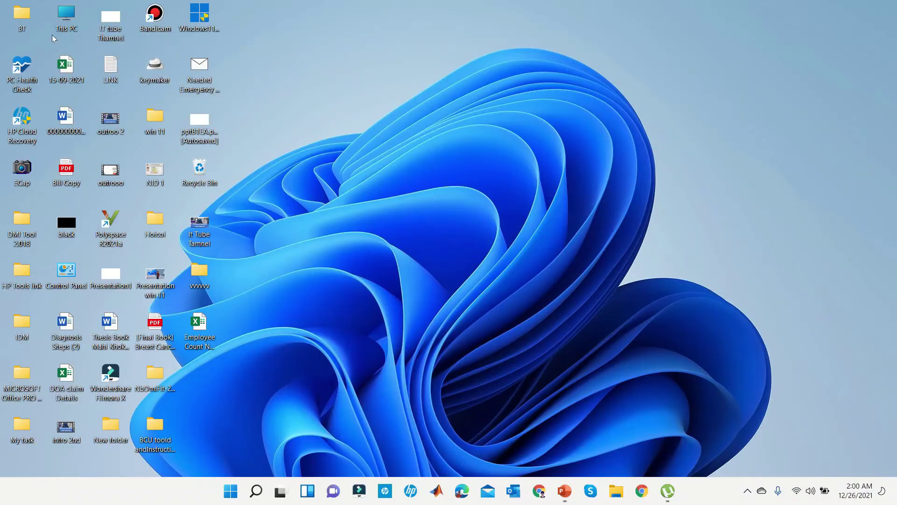
Reopen Computer Management from This PC and select Device Manager.
right_click(68, 16)
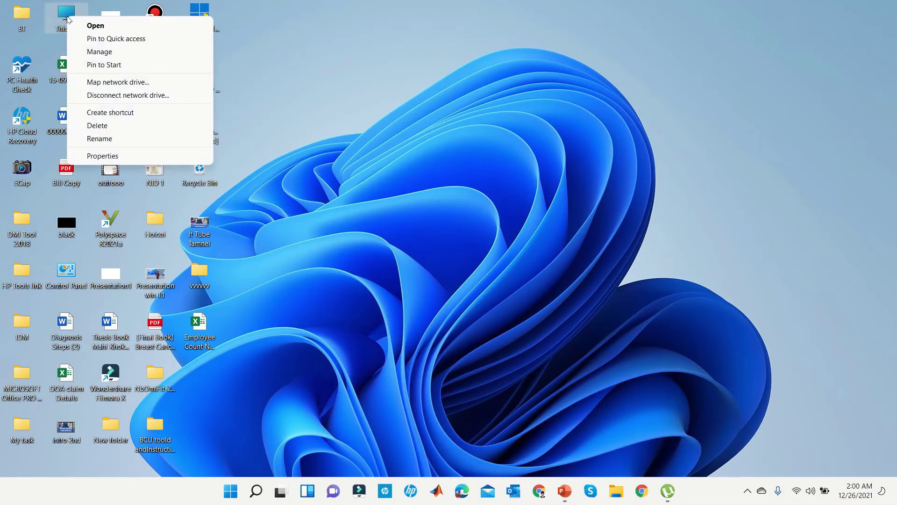
click(111, 57)
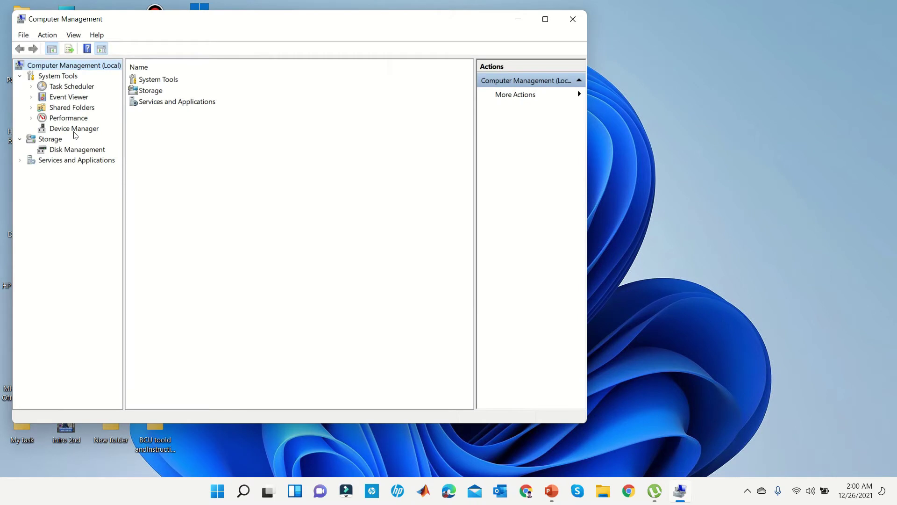
click(74, 129)
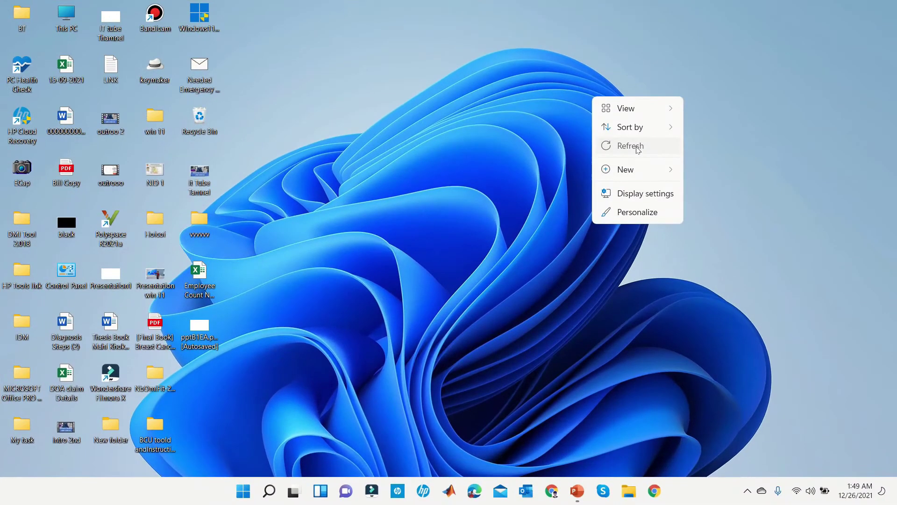
Refresh the desktop and open Settings' Windows Update page from search.
click(626, 146)
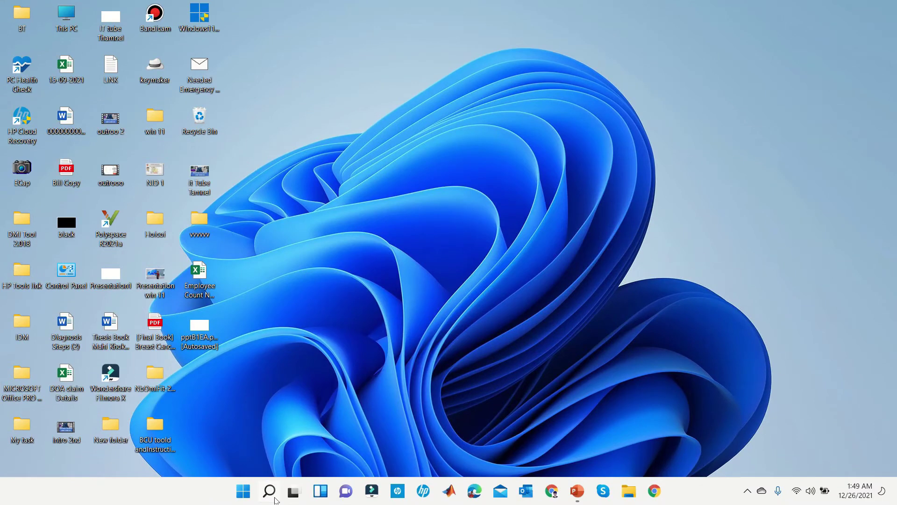
click(274, 499)
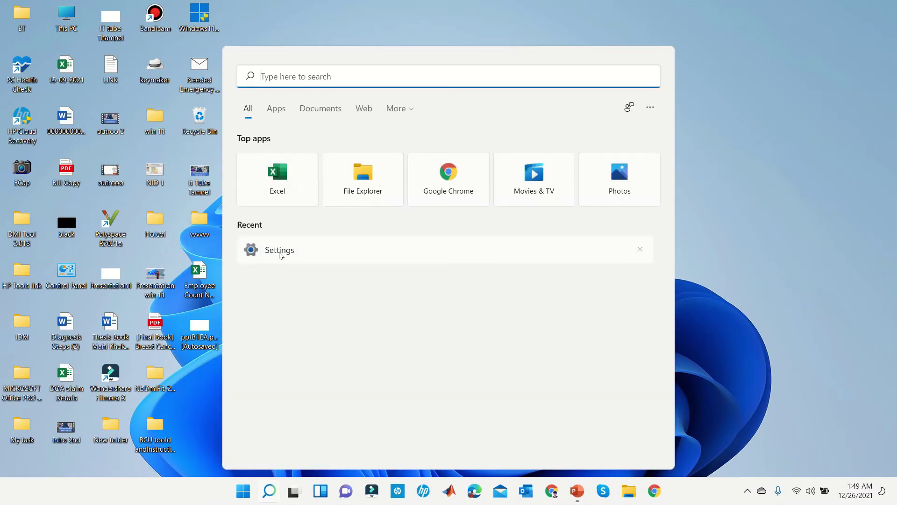
click(279, 251)
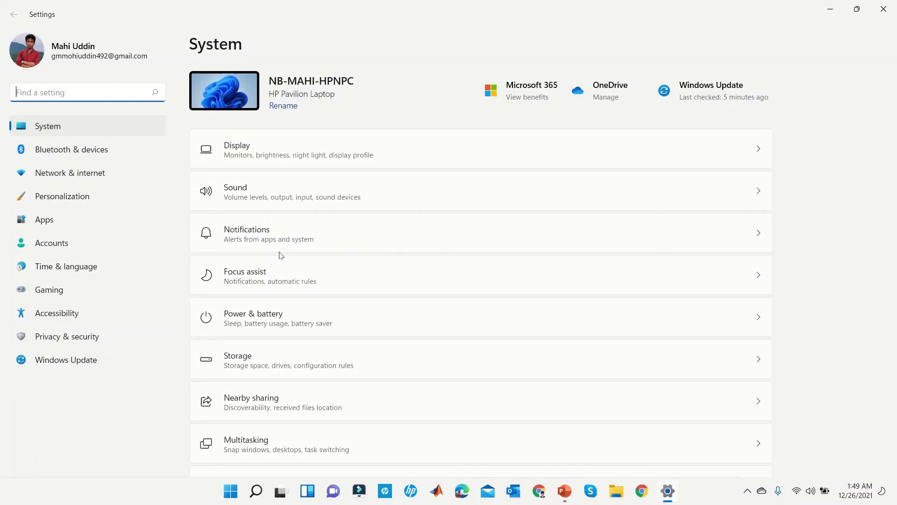
click(90, 361)
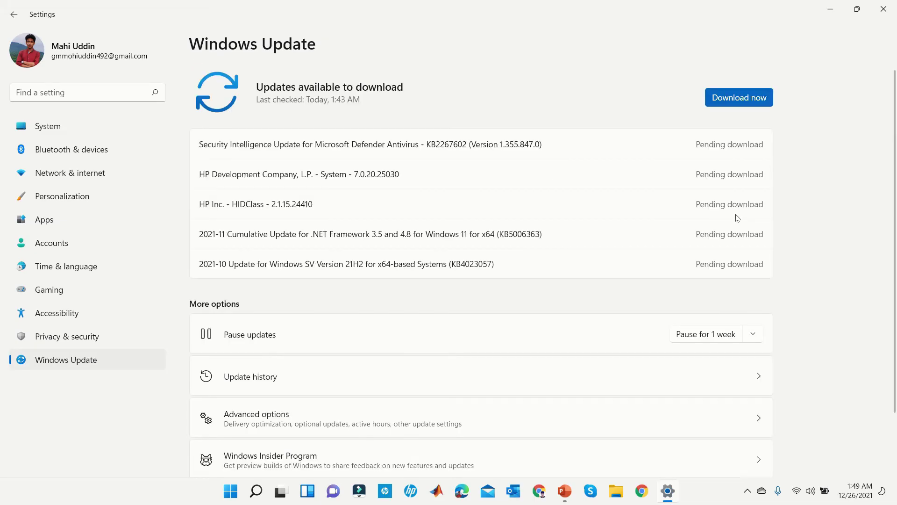
Review the five pending updates, including HP HIDClass and .NET Framework, and download them.
drag(556, 140, 199, 143)
drag(420, 171, 164, 176)
drag(330, 200, 143, 203)
click(552, 234)
drag(552, 233, 199, 235)
drag(511, 263, 199, 265)
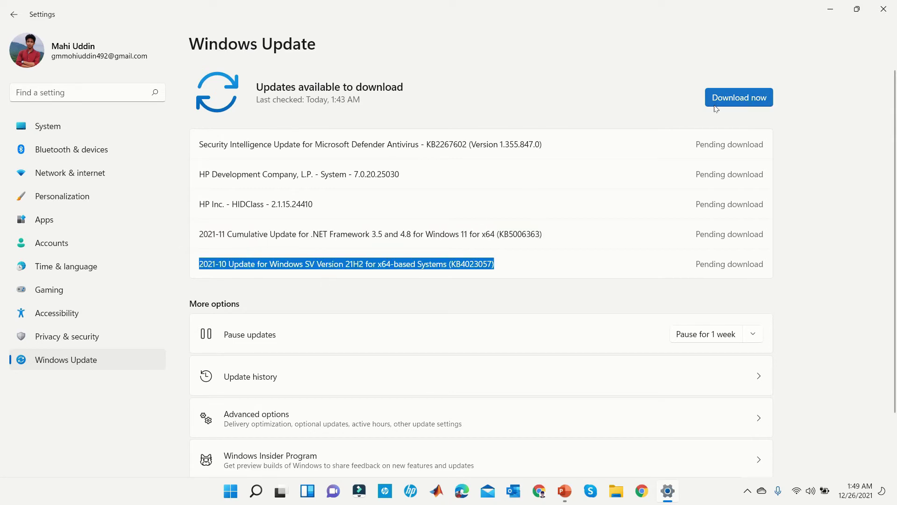
click(739, 97)
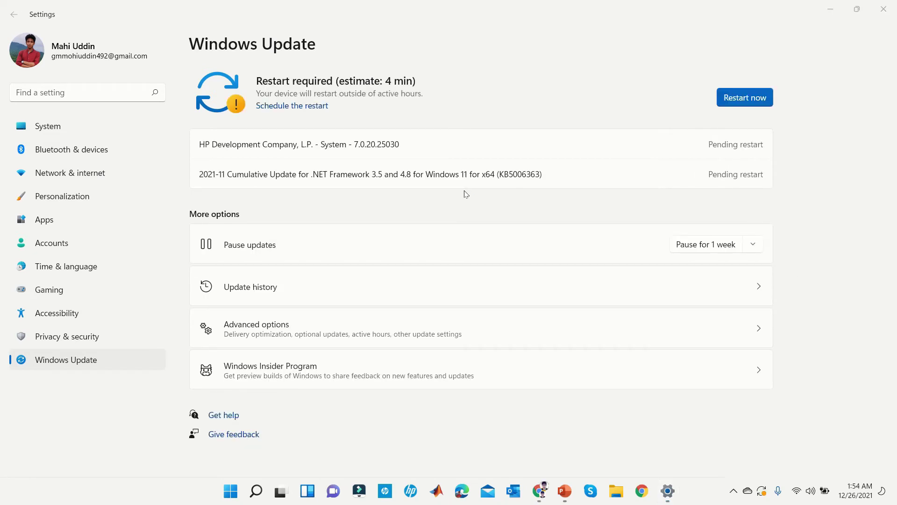
Restart the PC, then reopen Settings' Windows Update page from search.
click(747, 98)
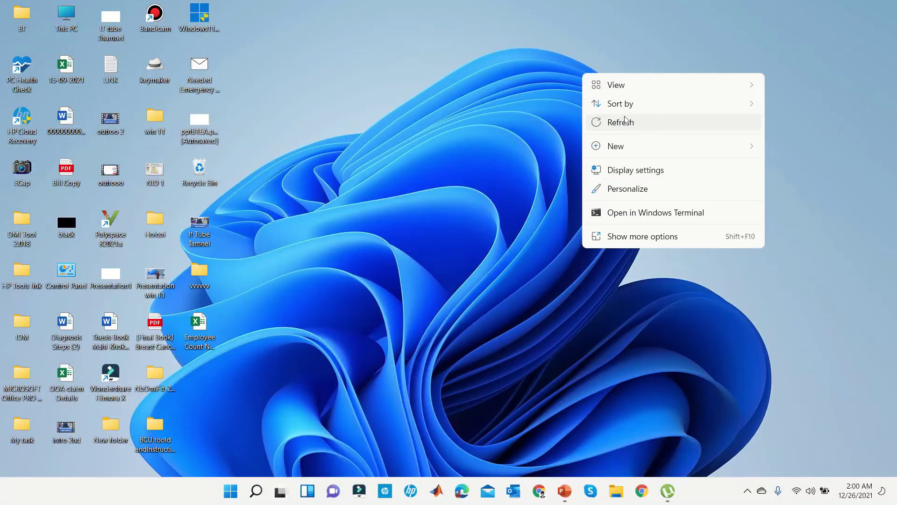
click(626, 120)
click(256, 498)
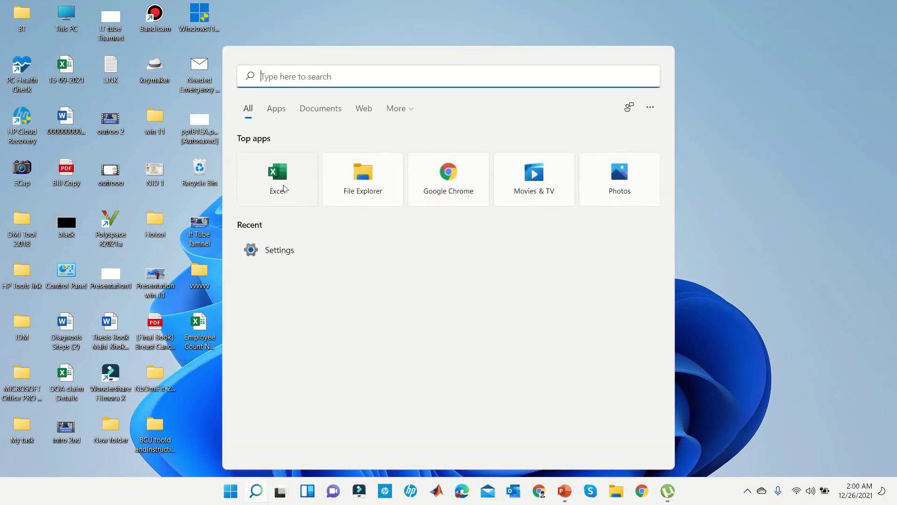
click(285, 261)
click(66, 360)
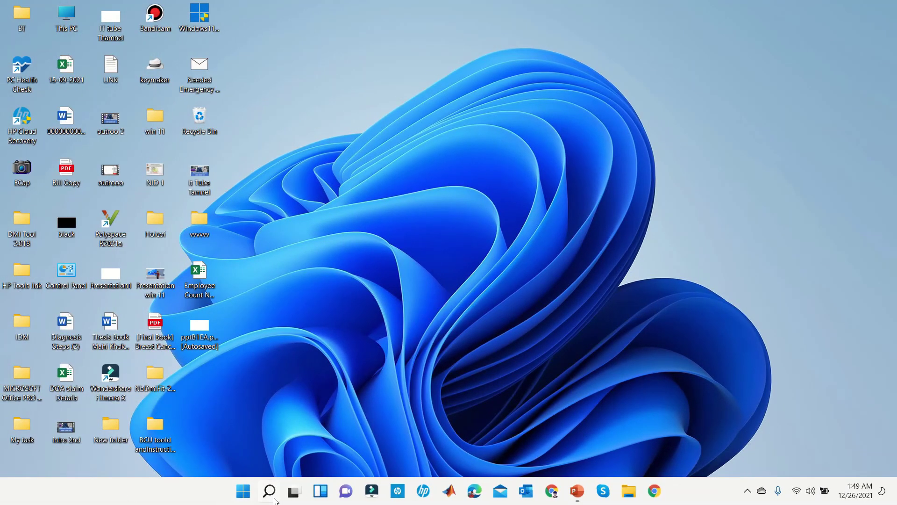
Search for 'check for update' and open the Check for updates page.
mouse_move(275, 501)
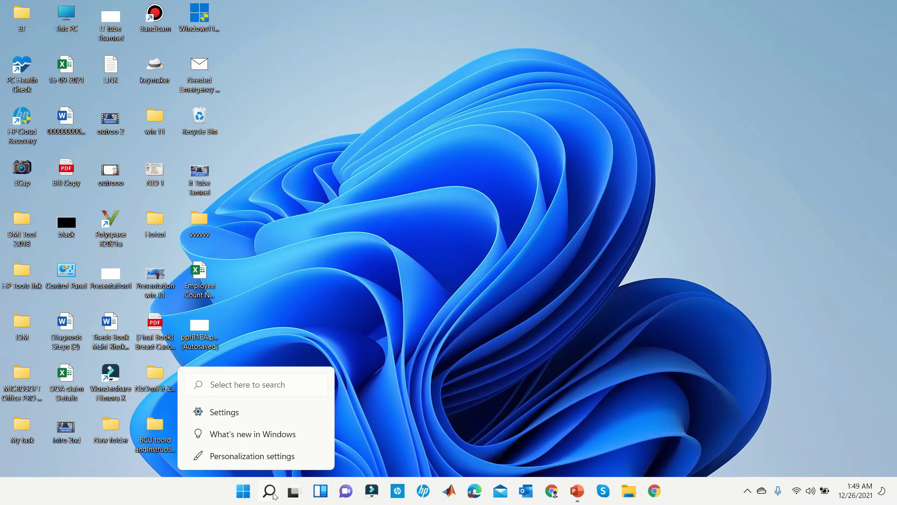
click(270, 493)
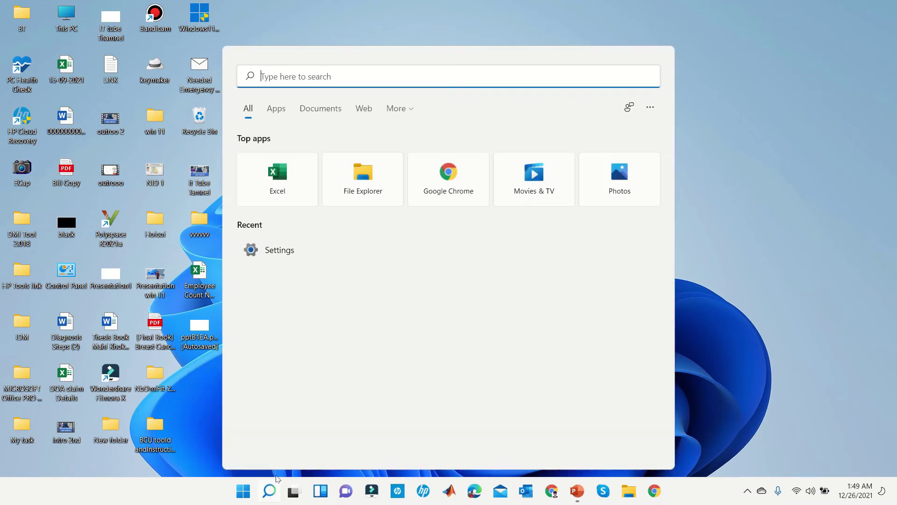
text(check)
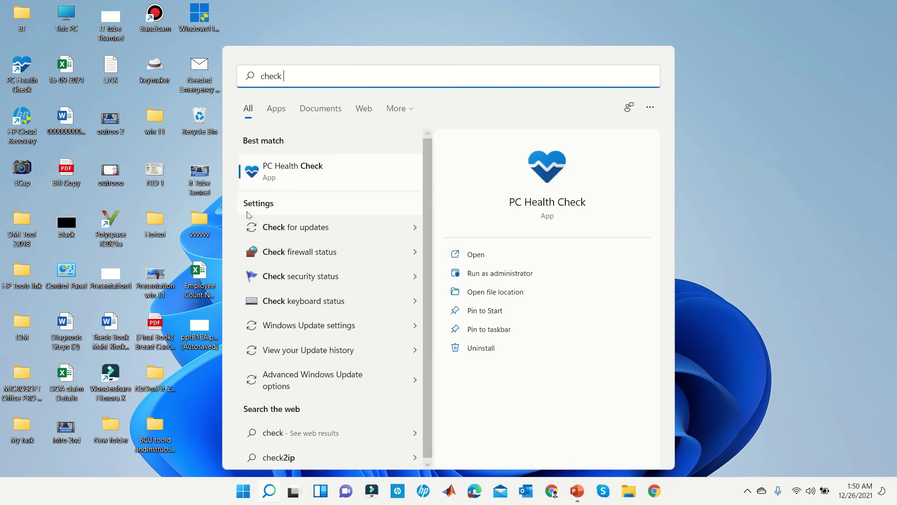
text( for up)
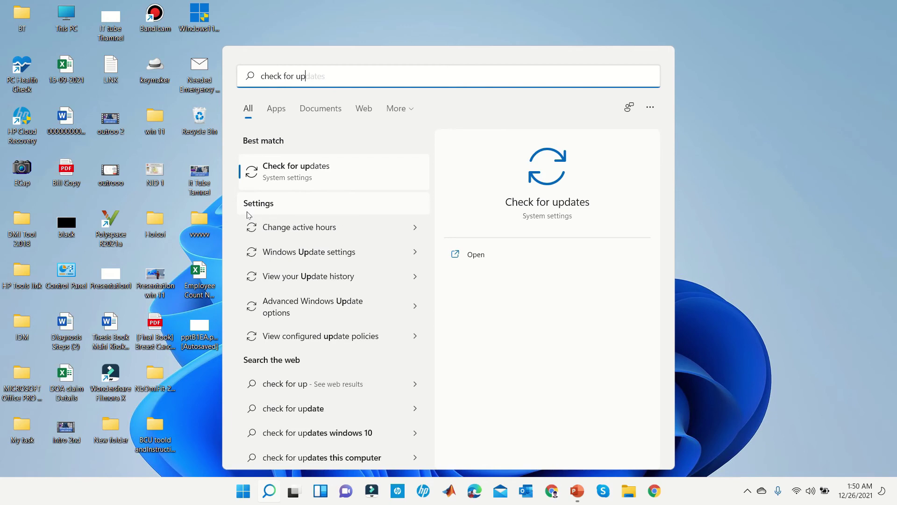
text(date)
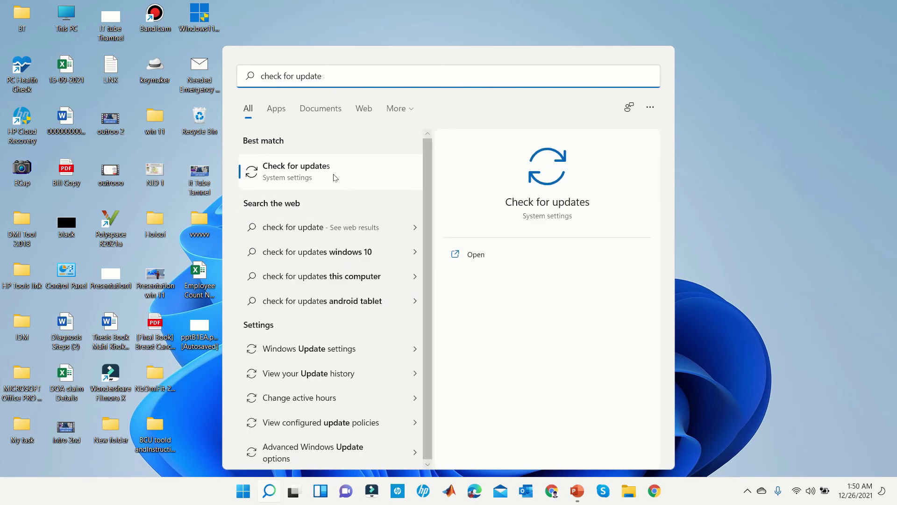
click(339, 168)
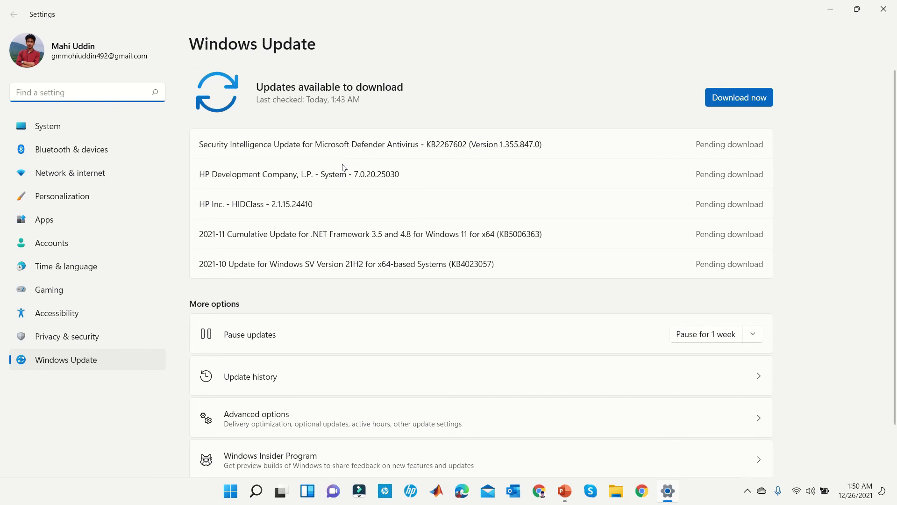
Review the Security Intelligence, HP and .NET Framework updates, then download and install them.
drag(567, 145, 180, 145)
drag(409, 177, 163, 180)
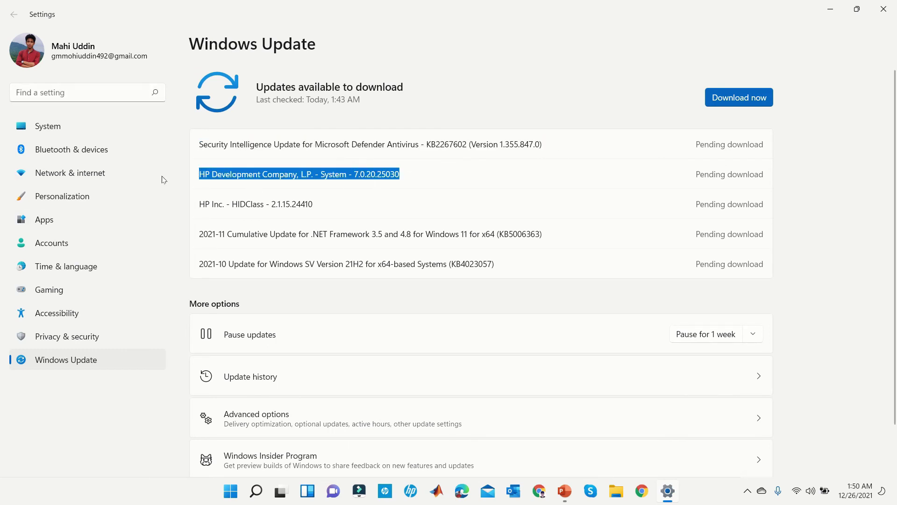
drag(330, 204, 187, 205)
drag(552, 233, 163, 234)
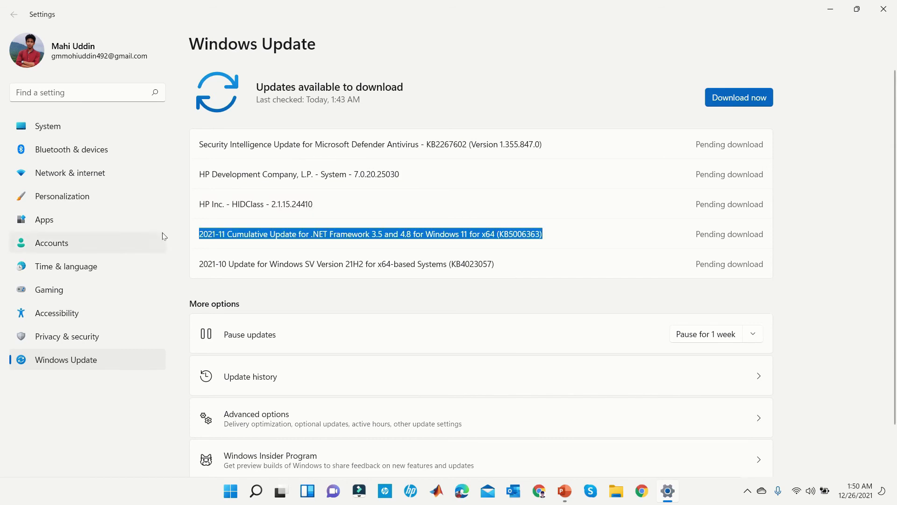
click(744, 100)
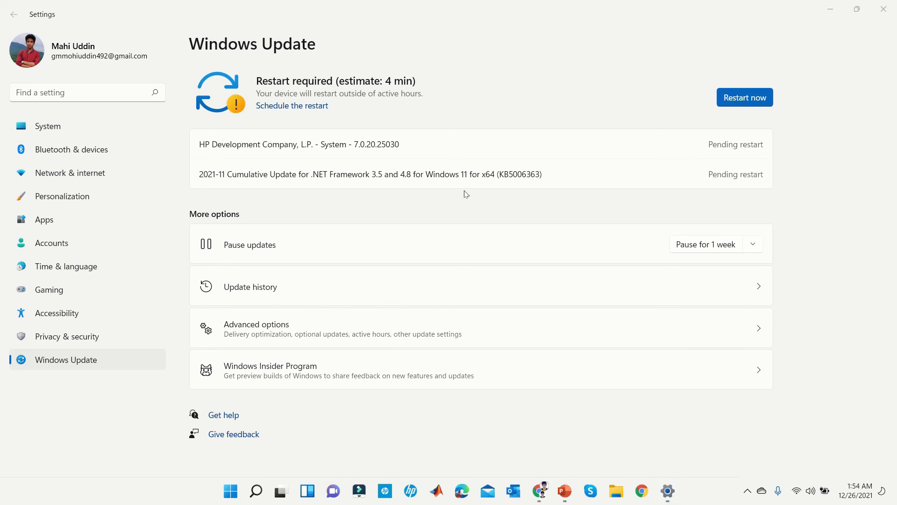
Restart the PC, then reopen Settings from search and return to the Windows Update page.
click(745, 98)
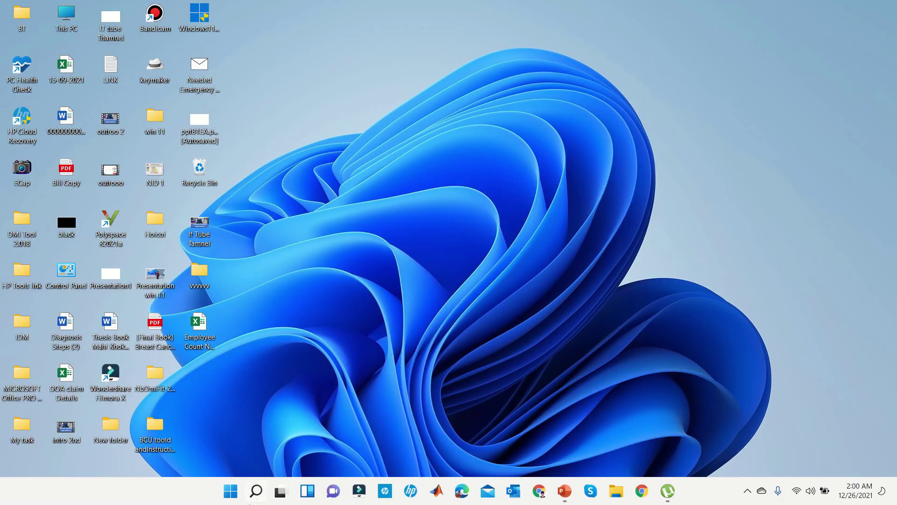
click(249, 503)
click(280, 249)
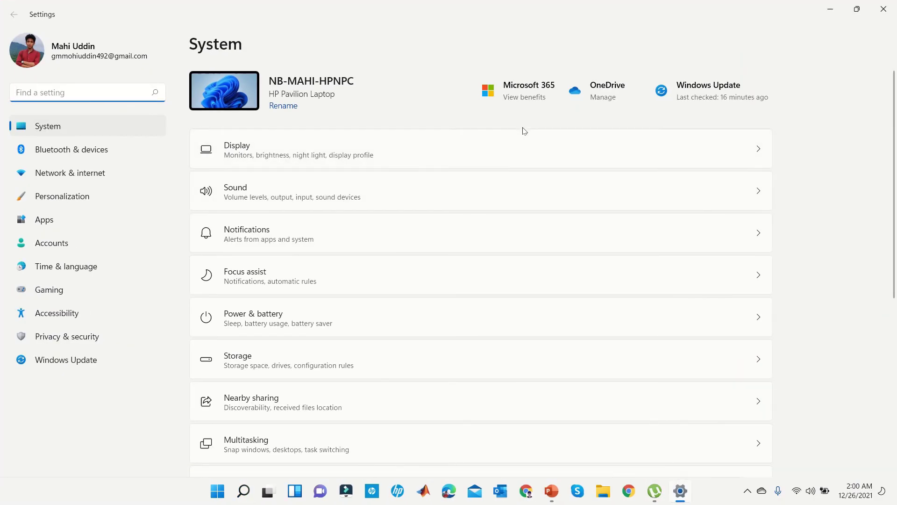
click(61, 360)
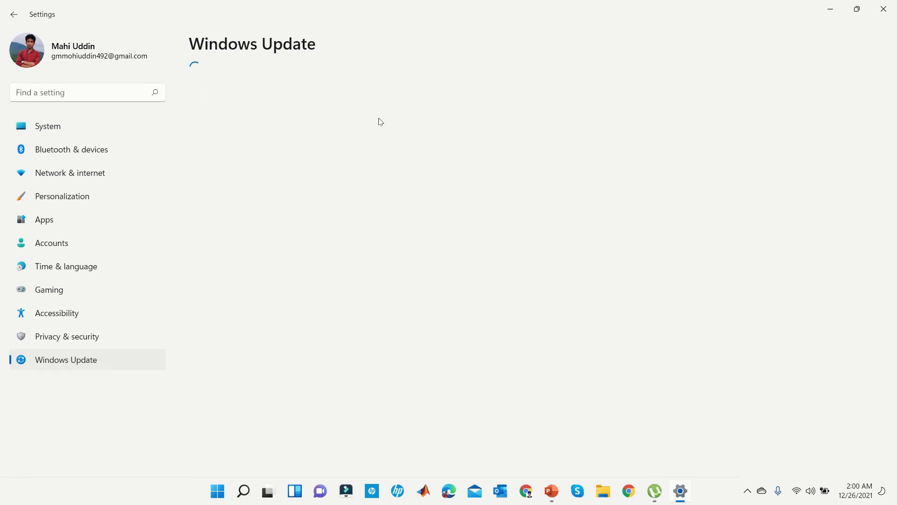